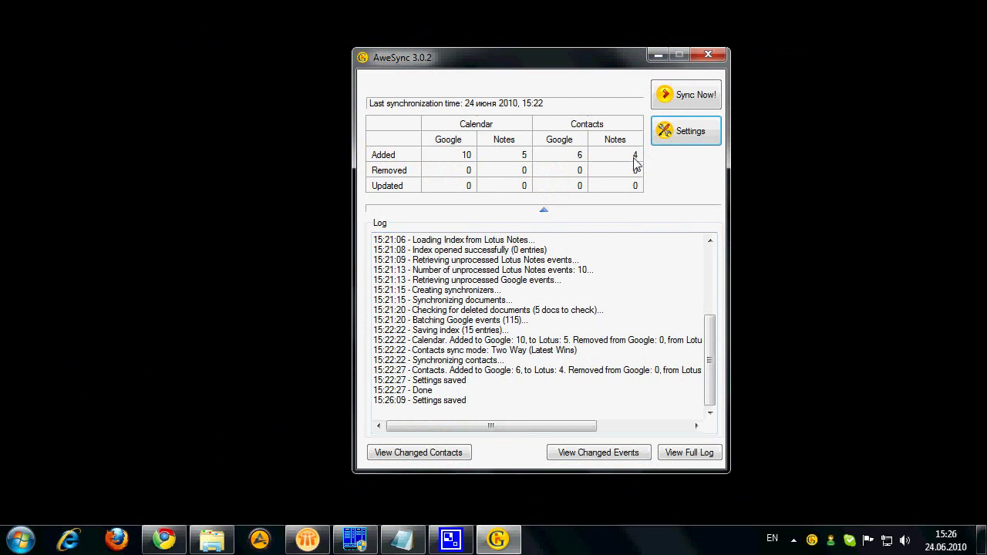
# Show the Network settings page, with SSL and both balloon popups enabled and no proxy.
pyautogui.click(682, 135)
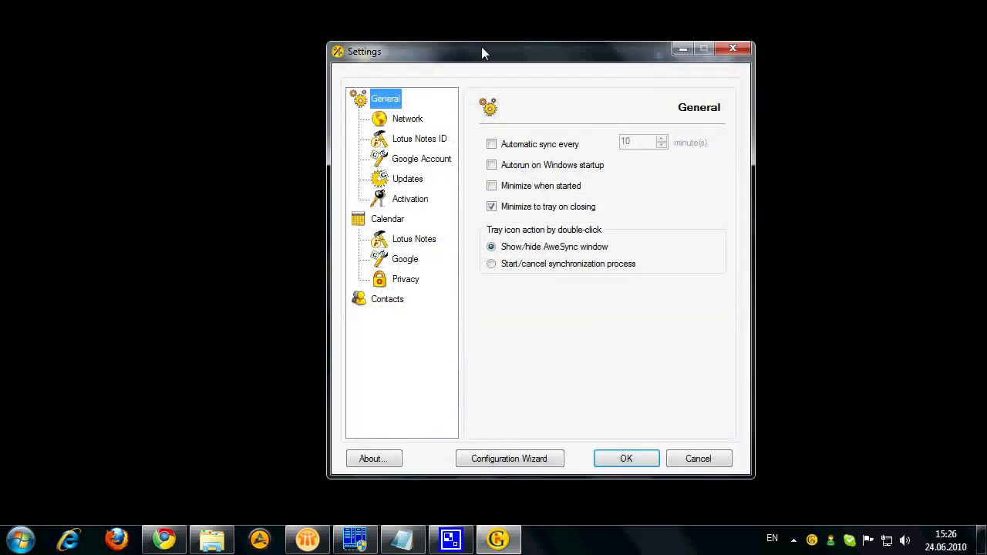
pyautogui.click(398, 119)
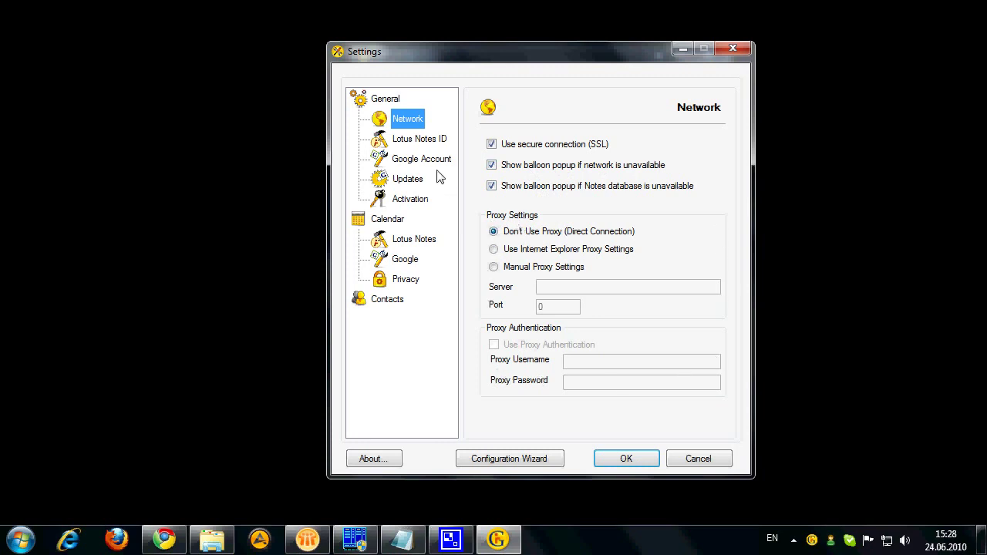
# Verify the awesyncdemo.id Lotus Notes ID credentials and acknowledge that they are correct.
pyautogui.click(426, 147)
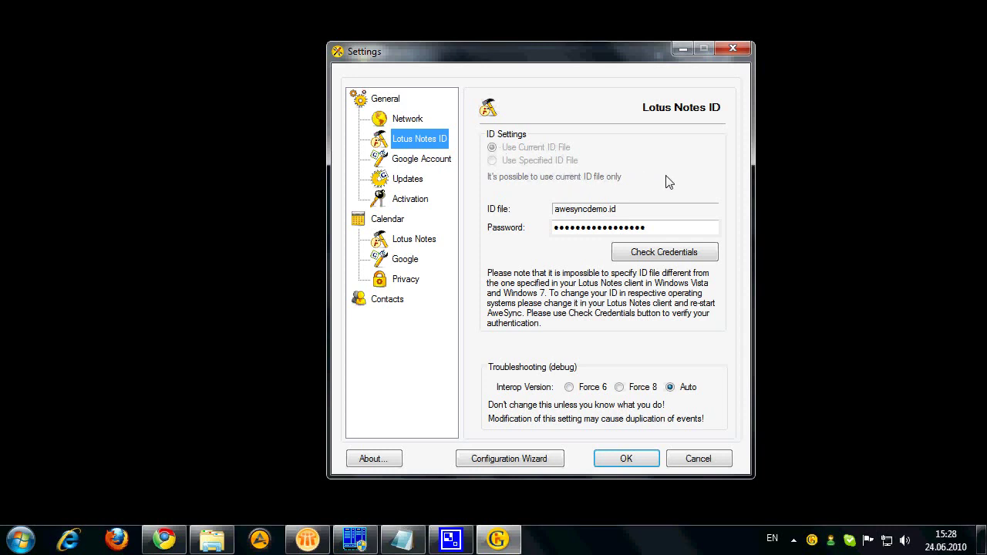
pyautogui.click(686, 256)
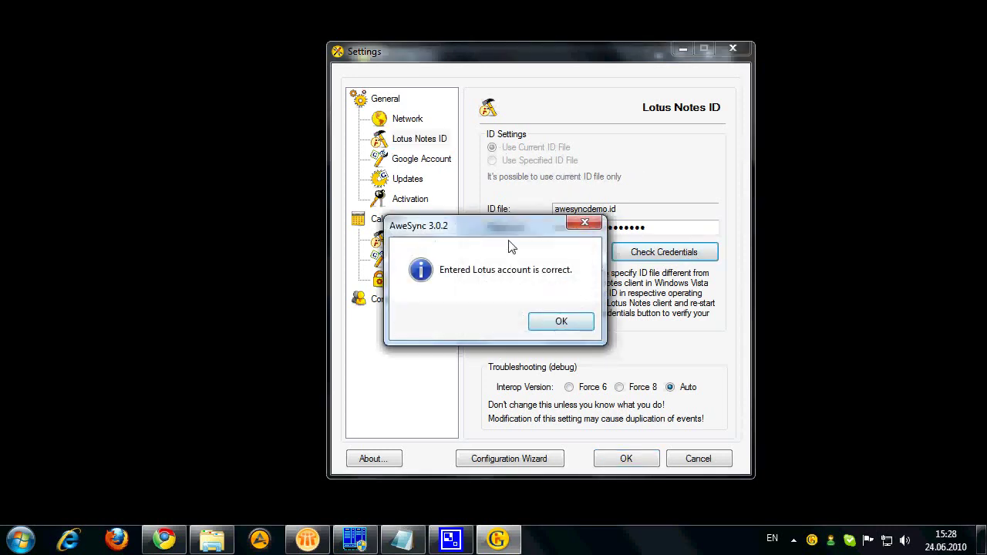
pyautogui.click(562, 322)
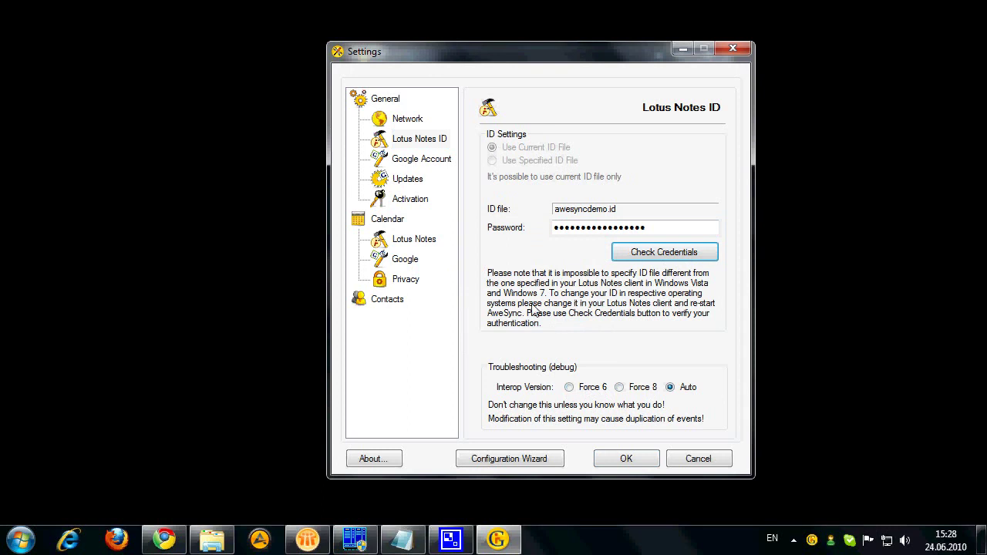
# Verify the Google Account credentials connect successfully.
pyautogui.click(423, 159)
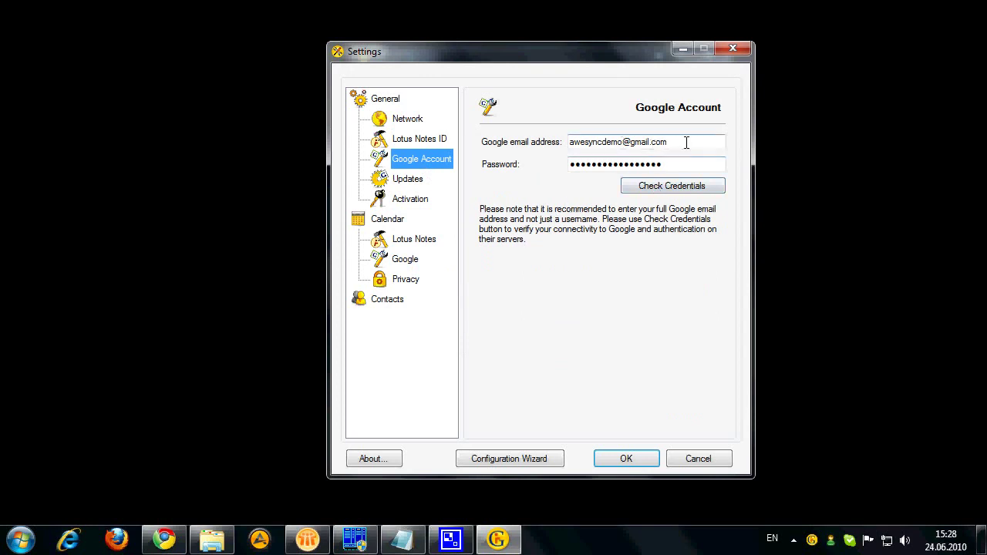
pyautogui.click(685, 190)
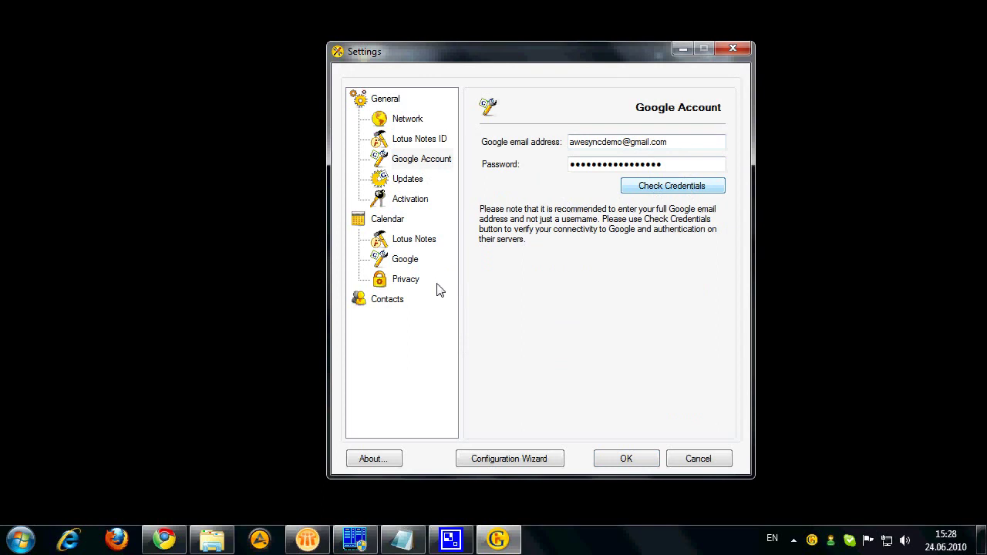
pyautogui.click(575, 320)
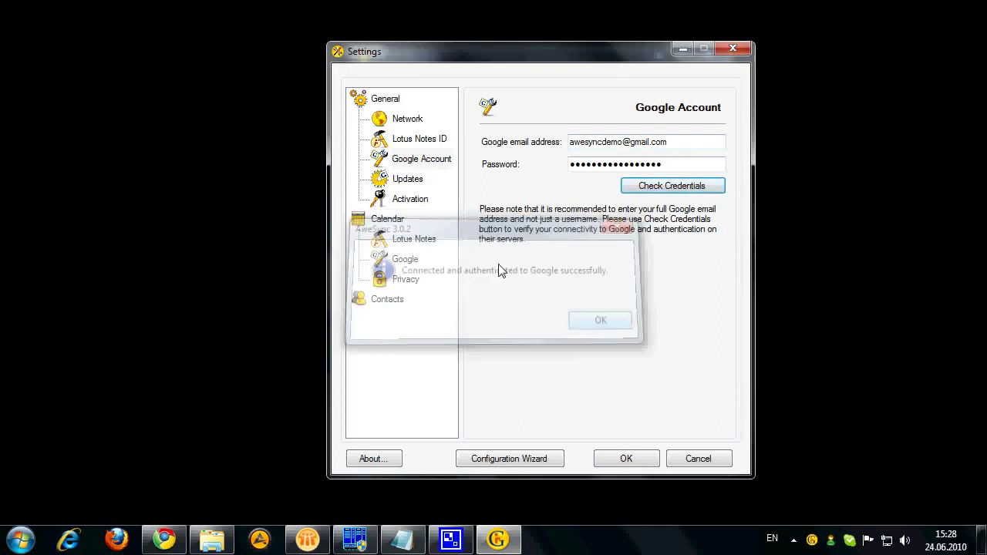
# Run an update check on the Updates page, which finds no new version.
pyautogui.click(409, 182)
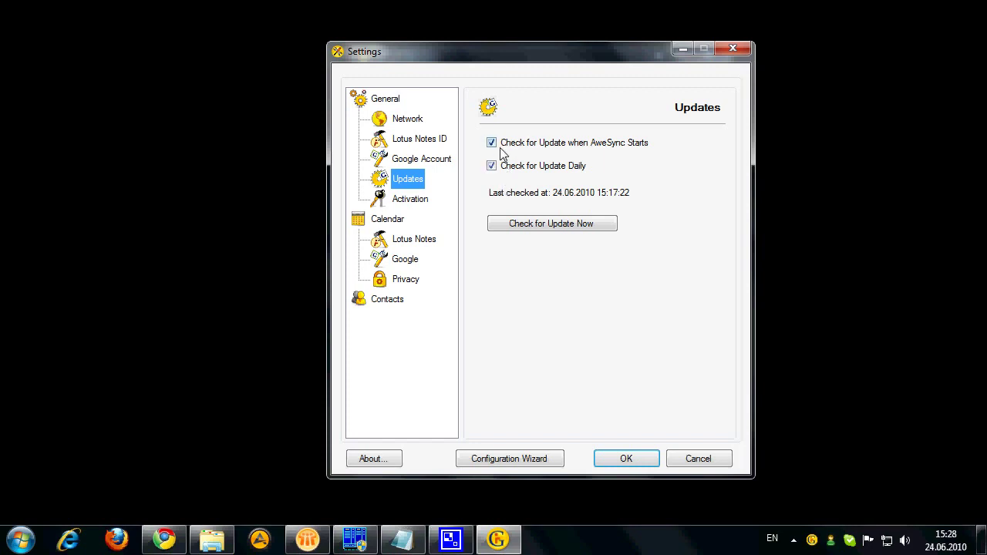
pyautogui.click(550, 225)
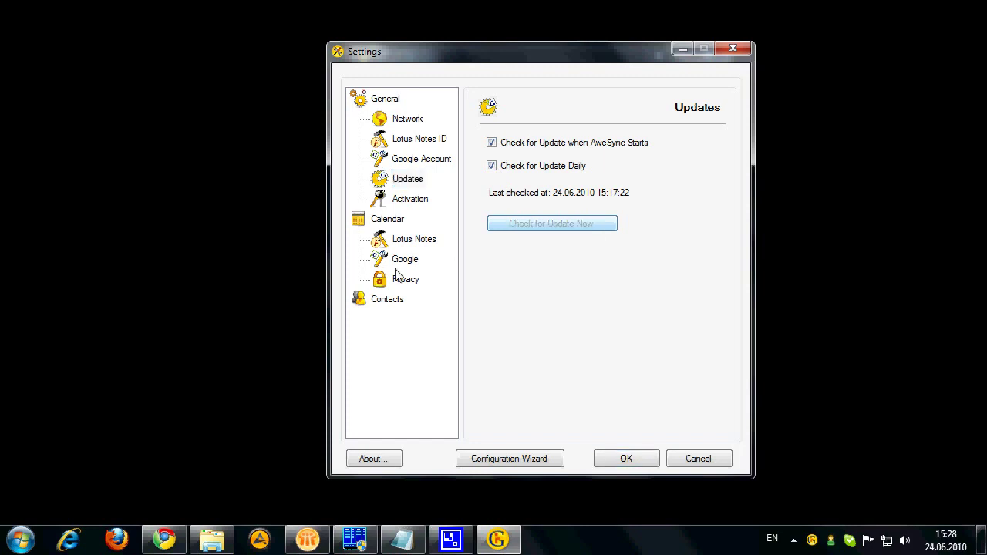
pyautogui.click(547, 326)
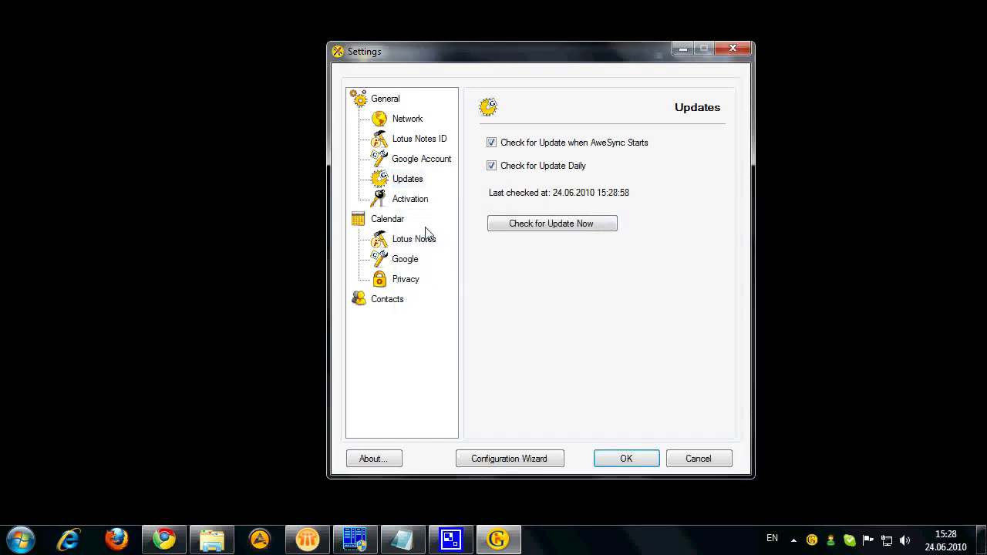
# Review the Activation details, then show the Calendar sync page (two-way, latest wins, unlimited timeframe).
pyautogui.click(407, 202)
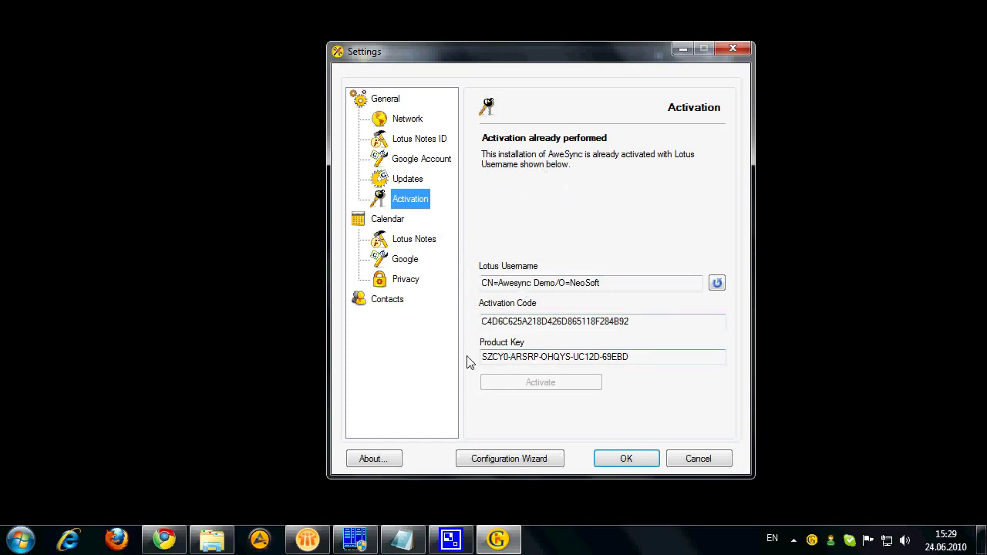
pyautogui.click(378, 223)
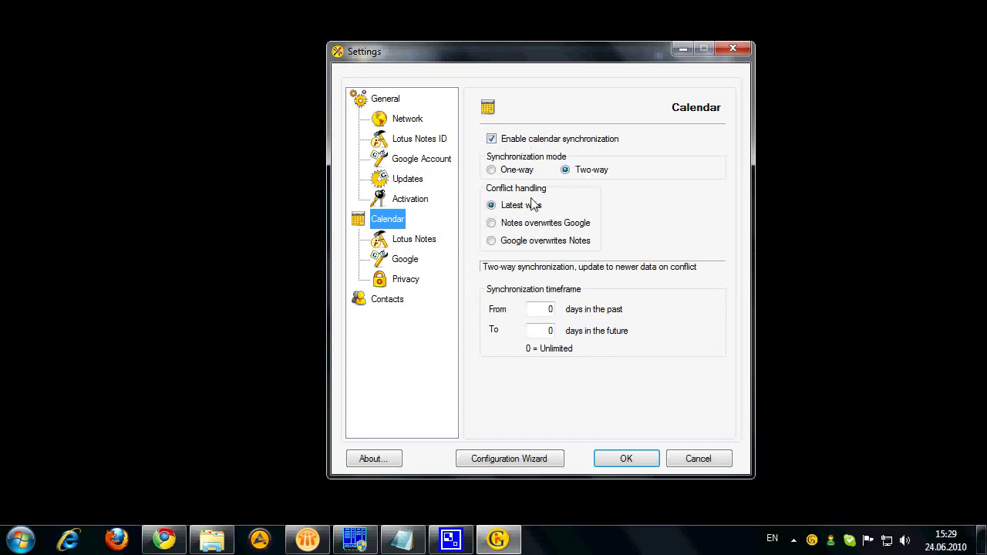
pyautogui.click(500, 172)
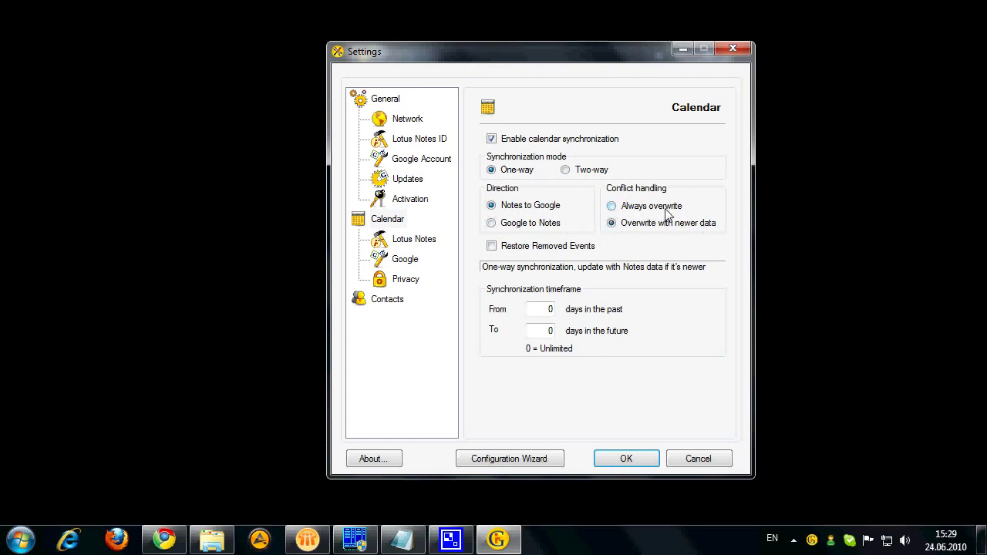
pyautogui.click(566, 170)
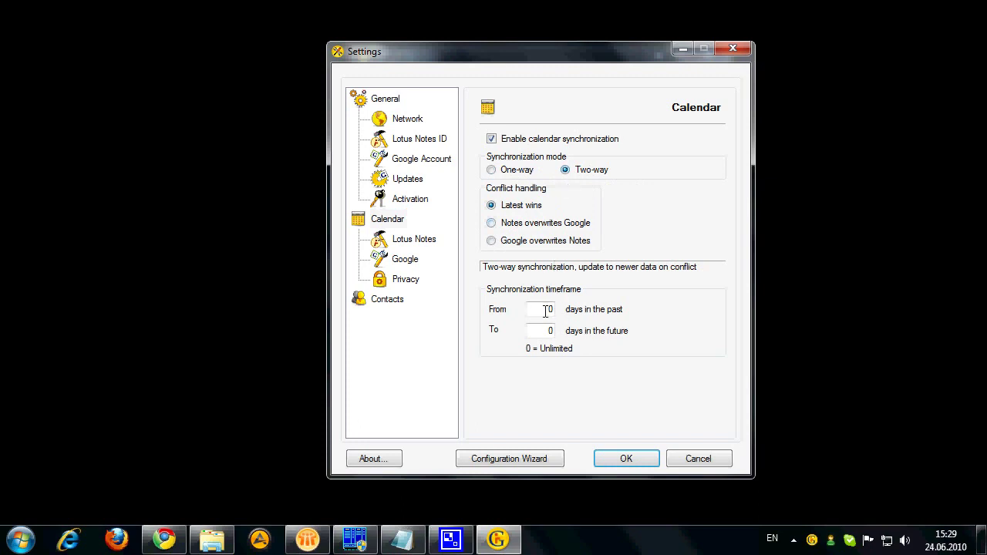
pyautogui.moveTo(544, 309); pyautogui.dragTo(577, 309)
pyautogui.write('30')
pyautogui.moveTo(549, 332); pyautogui.dragTo(617, 331)
pyautogui.doubleClick(548, 308)
pyautogui.write('0')
# Show the Calendar > Lotus Notes settings, using the Server database location.
pyautogui.click(401, 239)
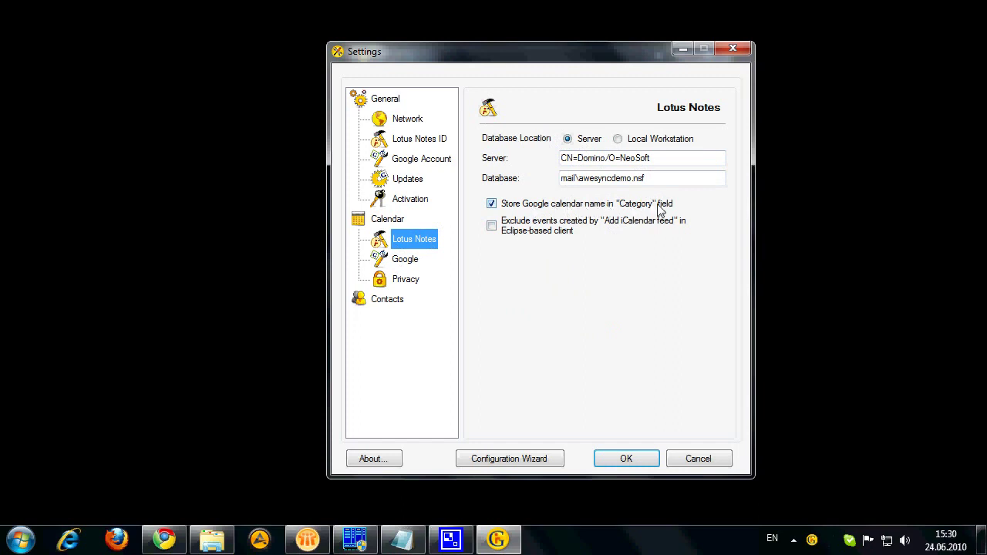
# In the Awesync Demo calendar, confirm Gym Workout's Category reads Google_Personal Calendar, then return to AweSync.
pyautogui.click(307, 538)
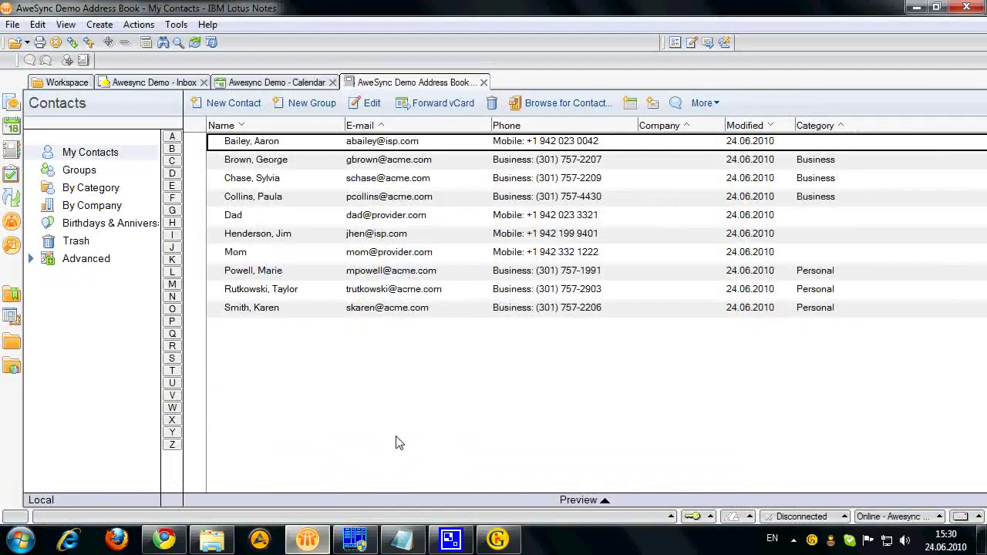
pyautogui.click(286, 81)
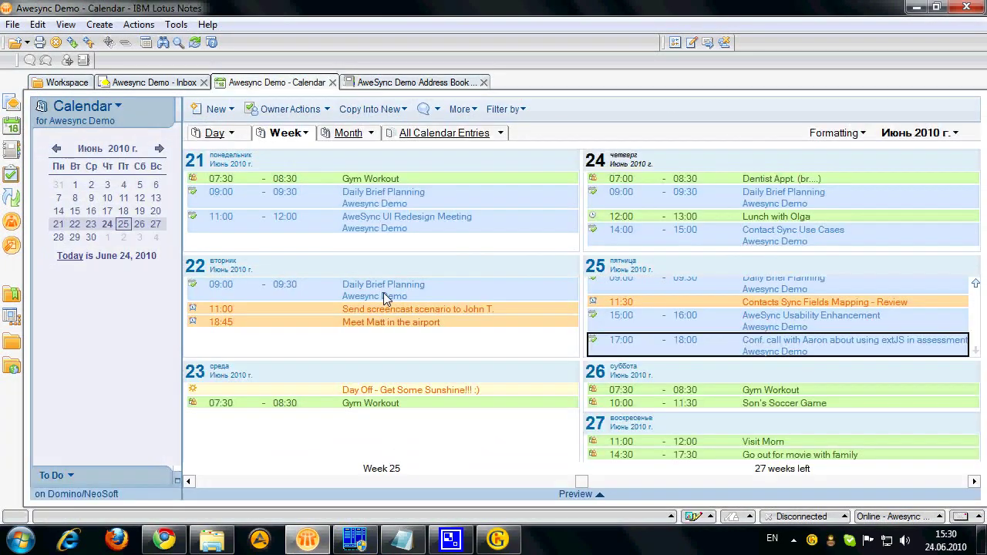
pyautogui.click(405, 180)
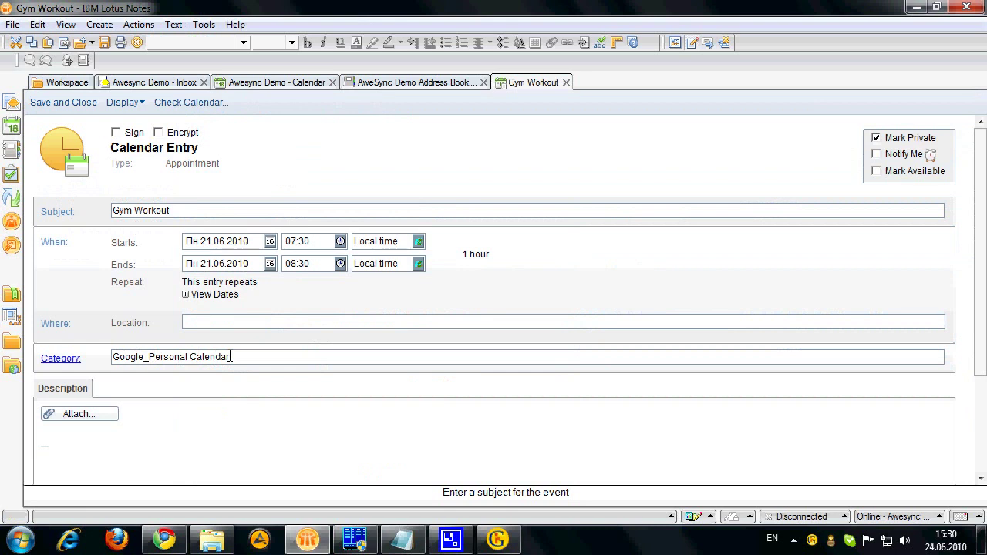
pyautogui.press('Escape')
pyautogui.click(498, 539)
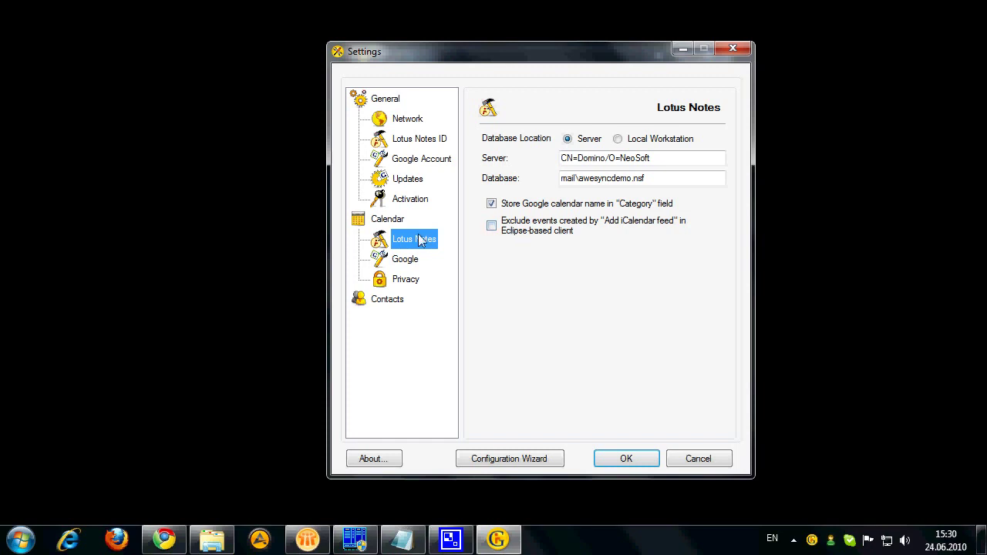
# Set removed Google calendars to have their events deleted from Lotus Notes, then view Privacy.
pyautogui.click(401, 259)
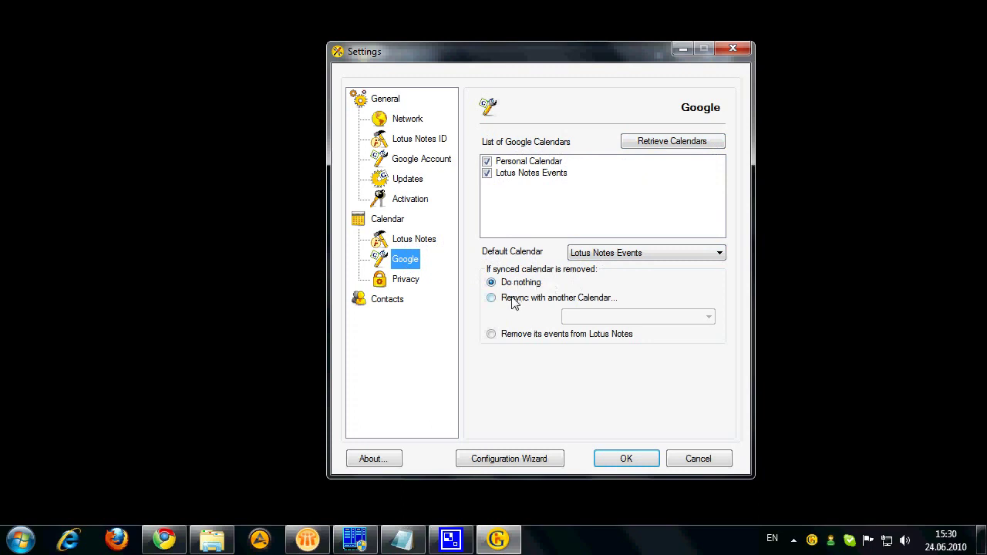
pyautogui.click(497, 298)
pyautogui.click(647, 320)
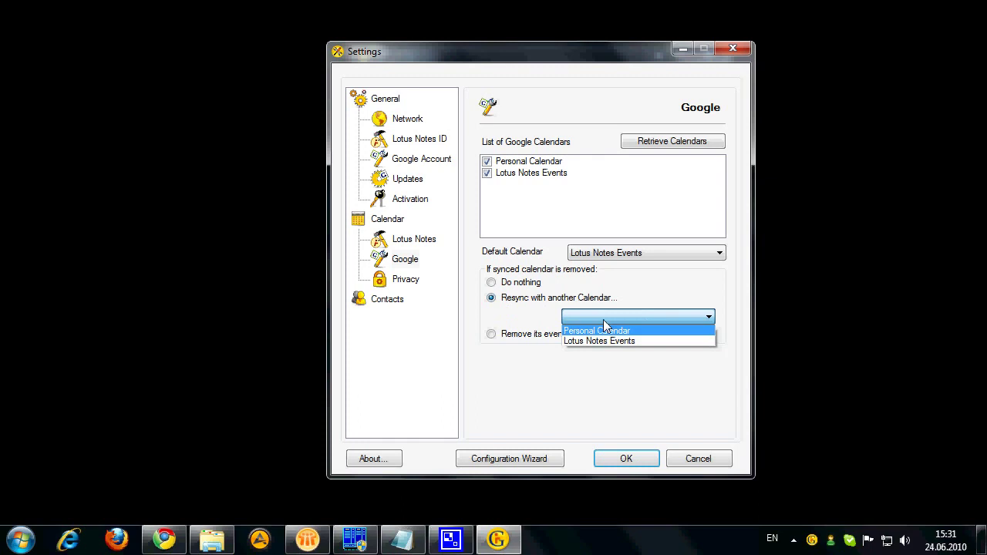
pyautogui.click(516, 326)
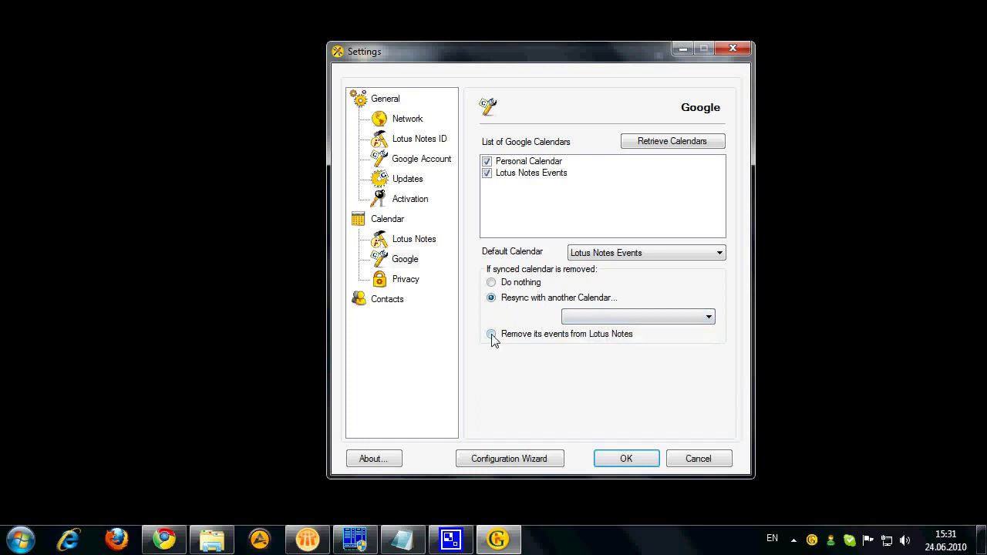
pyautogui.click(492, 335)
pyautogui.click(406, 280)
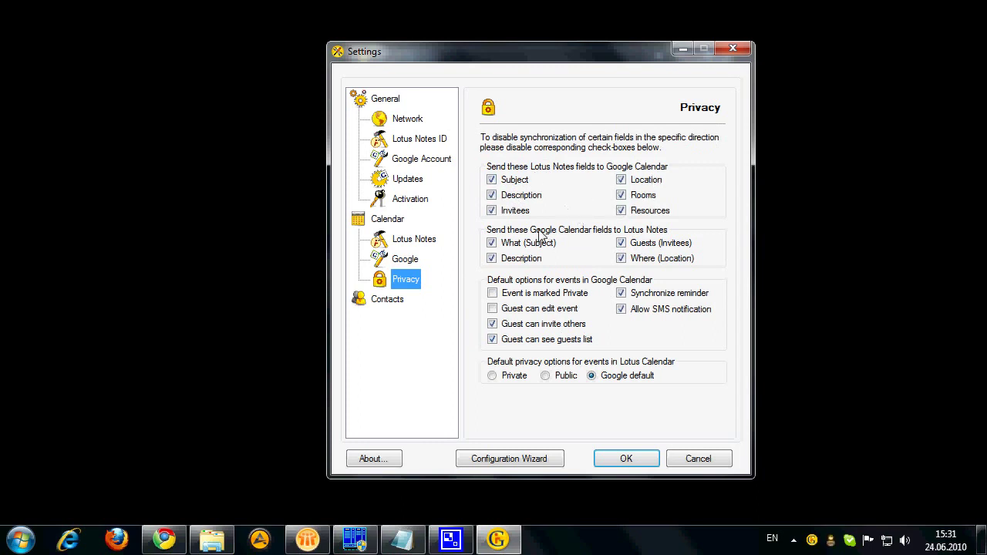
# Uncheck Invitees and 'Guest can edit event', leaving Lotus event privacy at Google default.
pyautogui.click(492, 210)
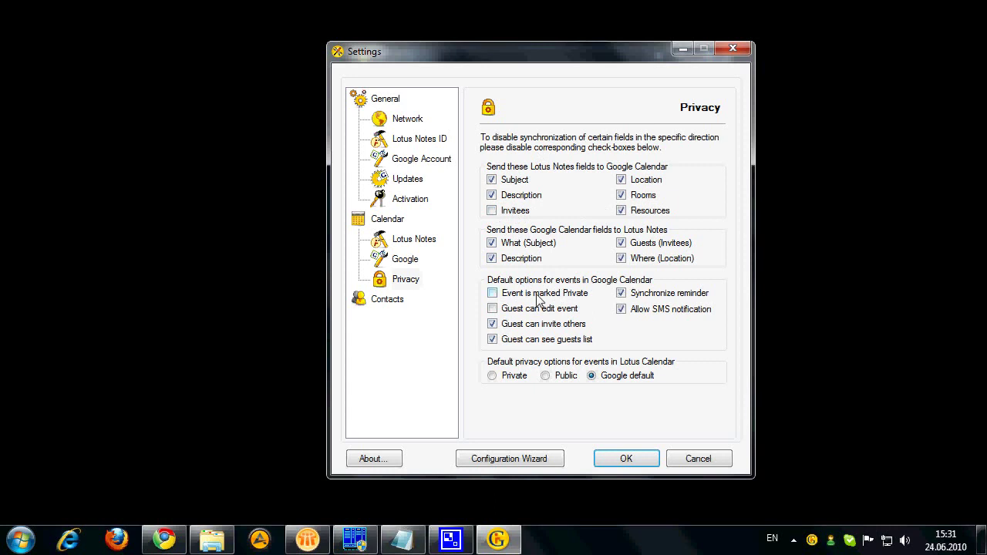
pyautogui.click(492, 309)
pyautogui.click(492, 376)
pyautogui.click(545, 376)
pyautogui.click(591, 376)
# Keep Contacts sync at two-way and save the settings with OK.
pyautogui.click(389, 303)
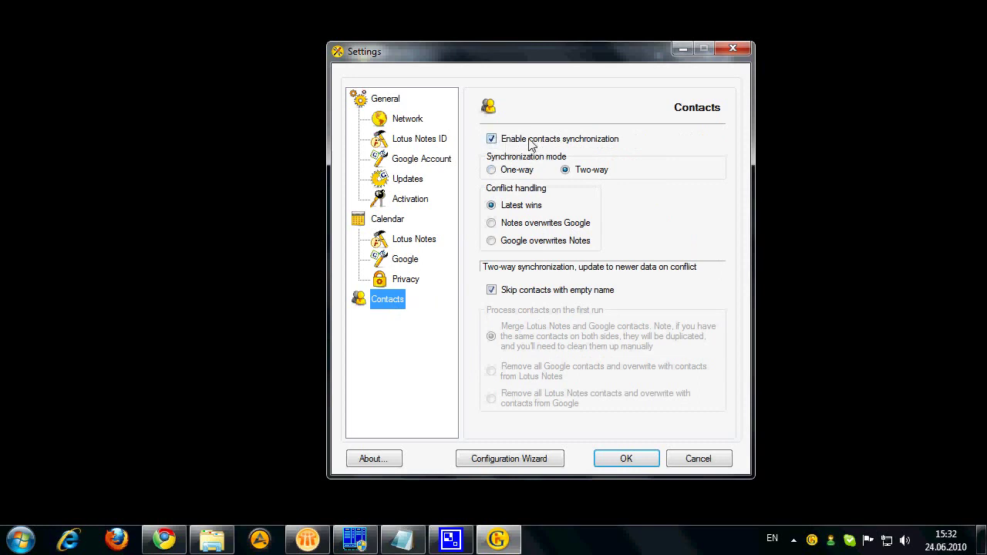
pyautogui.click(508, 171)
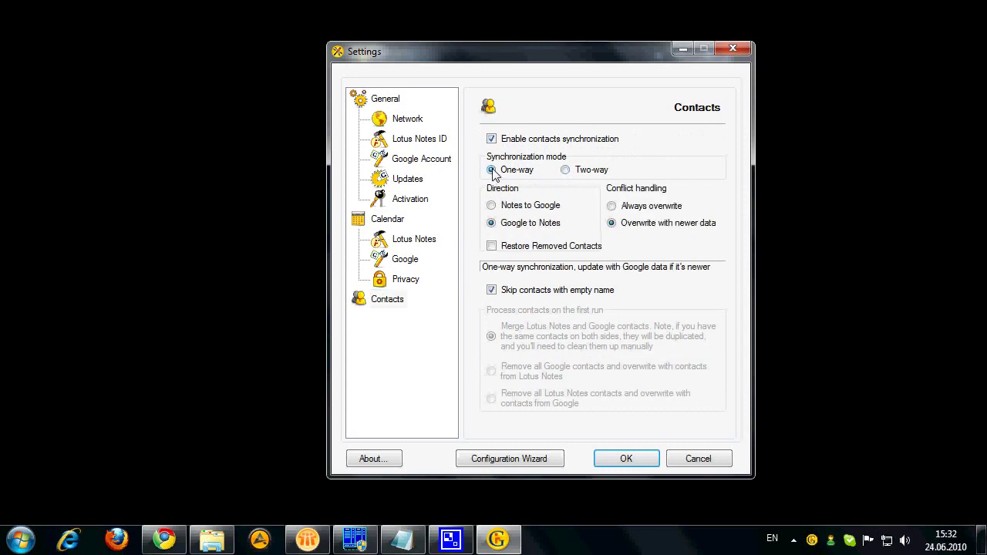
pyautogui.click(576, 172)
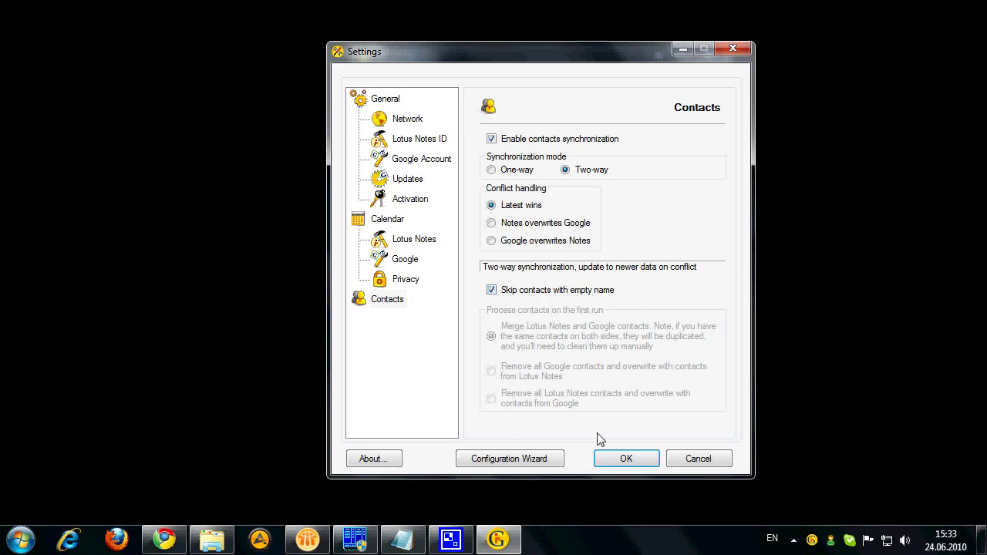
pyautogui.click(629, 458)
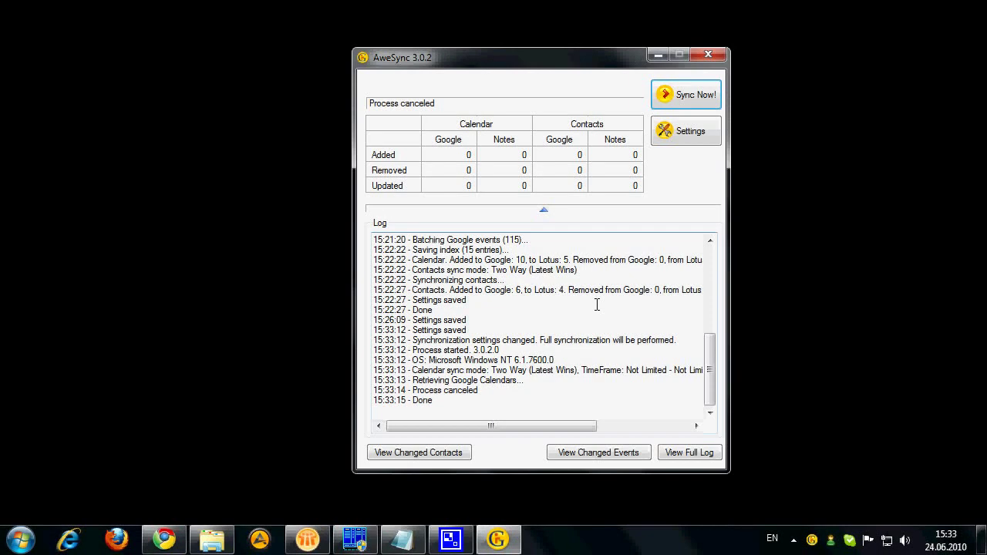